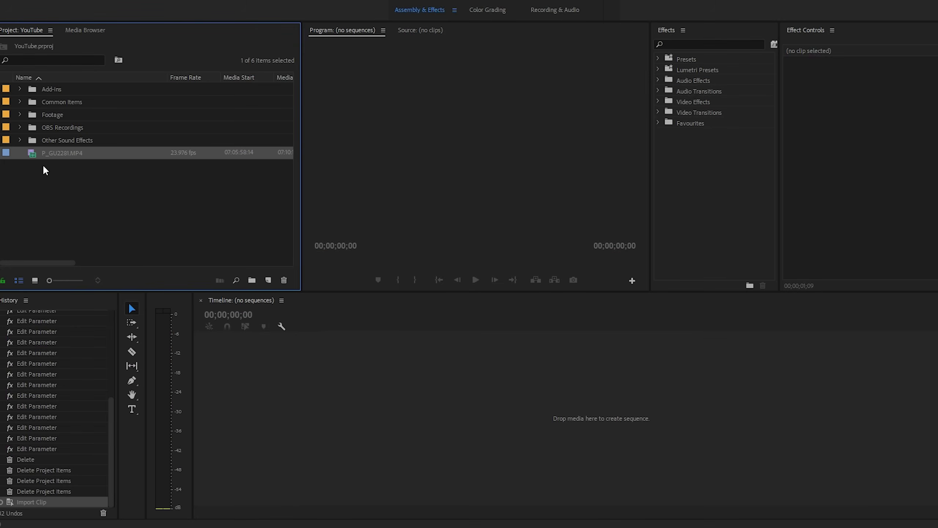
Step: Create the P_GU2281 sequence from the talking-head clip and move the playhead to 00:01:30:22
{"action": "left_click_drag", "start_coordinate": [335, 412], "coordinate": [351, 409]}
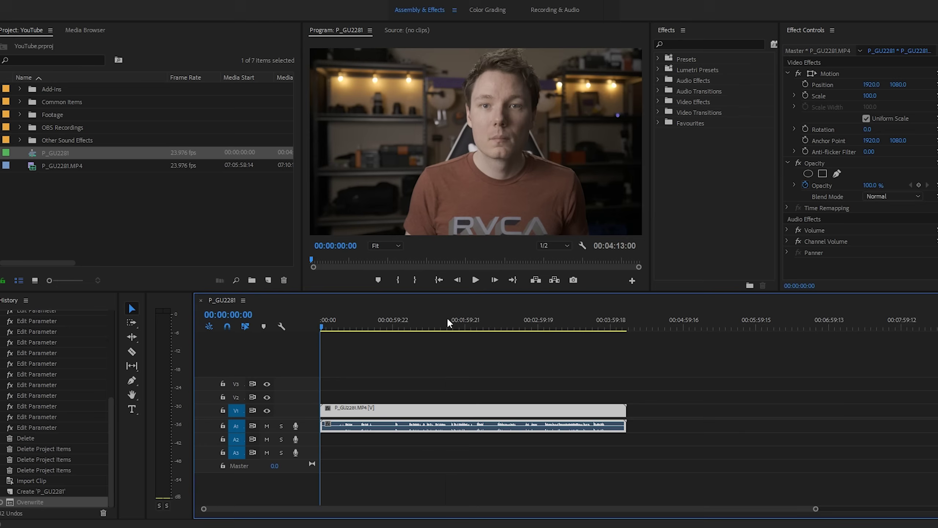
{"action": "left_click_drag", "start_coordinate": [446, 321], "coordinate": [433, 325]}
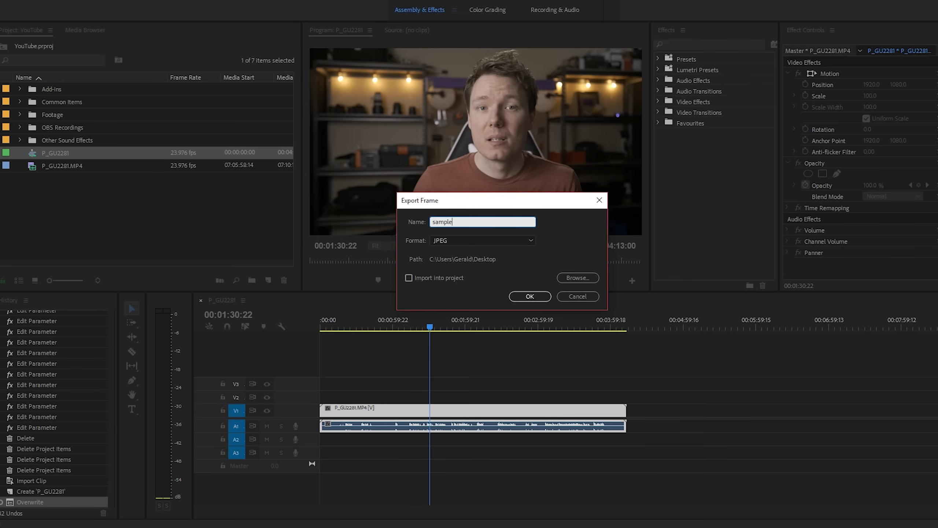
Step: Export the current frame as a JPEG named 'sample' and switch to the Color Grading workspace
{"action": "key", "text": "Return"}
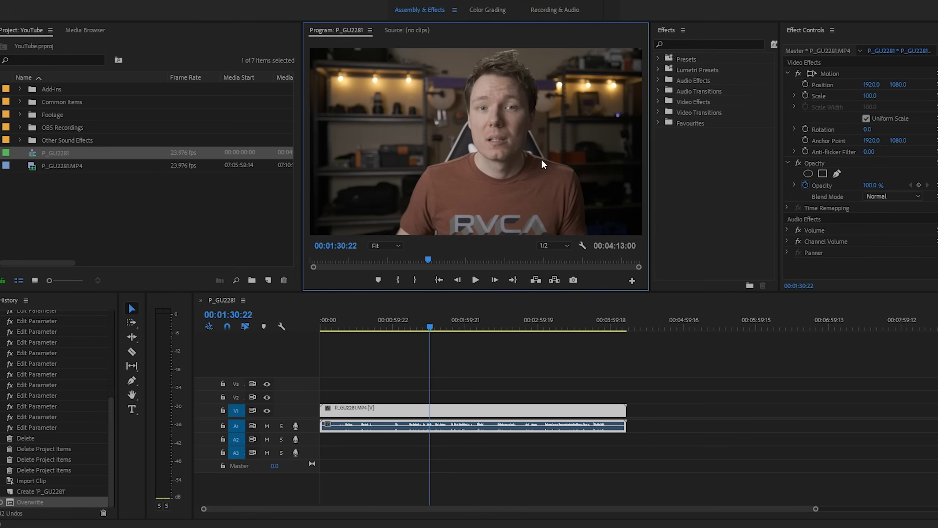
{"action": "left_click", "coordinate": [488, 9]}
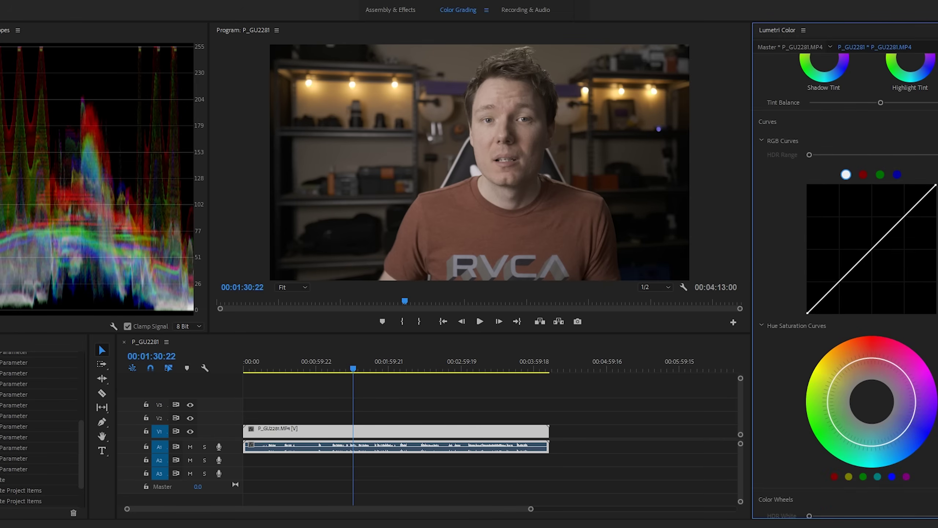
Step: Scroll Lumetri Color down to the RGB Curves section and view the red channel curve
{"action": "scroll", "coordinate": [848, 286], "scroll_direction": "up", "scroll_amount": 6}
{"action": "scroll", "coordinate": [848, 286], "scroll_direction": "down", "scroll_amount": 5}
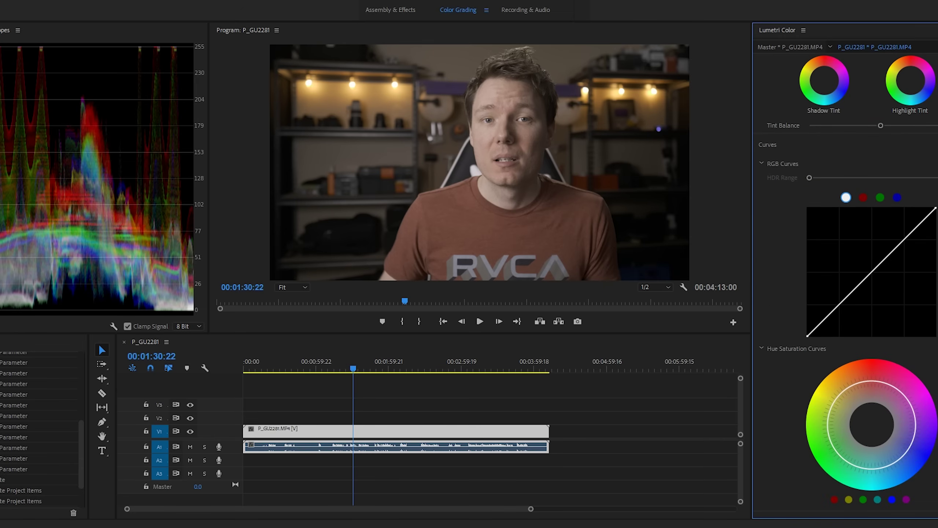
{"action": "scroll", "coordinate": [763, 174], "scroll_direction": "down", "scroll_amount": 1}
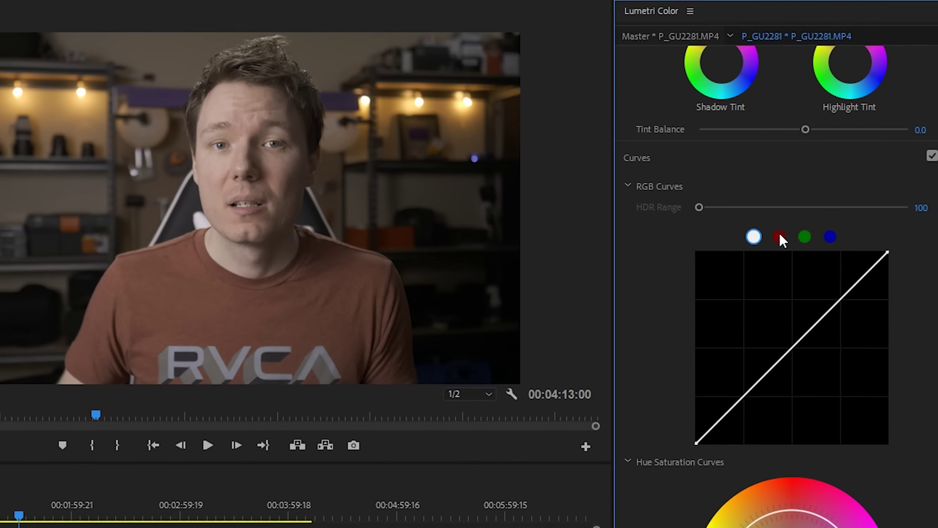
{"action": "left_click", "coordinate": [863, 182]}
Step: Return to the master curve, add lower and upper control points, and lift the black point
{"action": "left_click", "coordinate": [751, 239]}
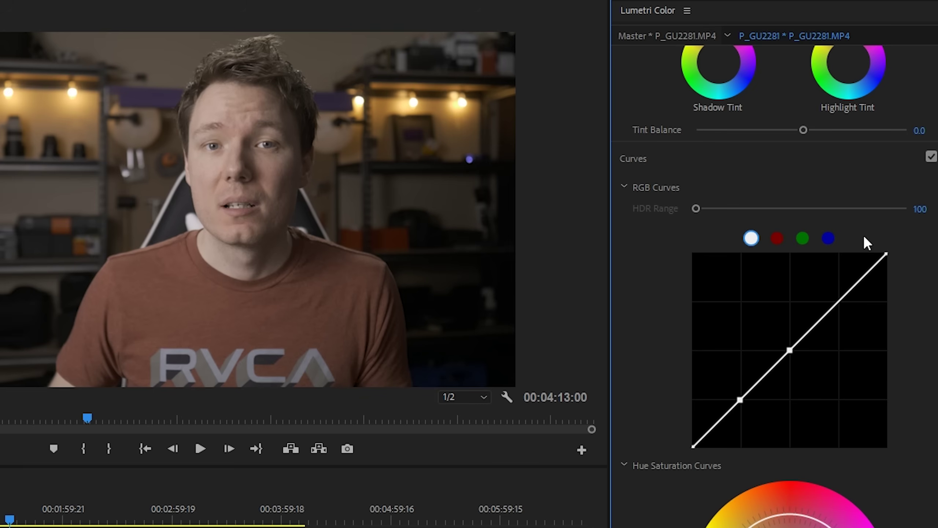
{"action": "left_click", "coordinate": [838, 302]}
{"action": "left_click", "coordinate": [866, 274]}
{"action": "left_click_drag", "start_coordinate": [692, 447], "coordinate": [662, 424]}
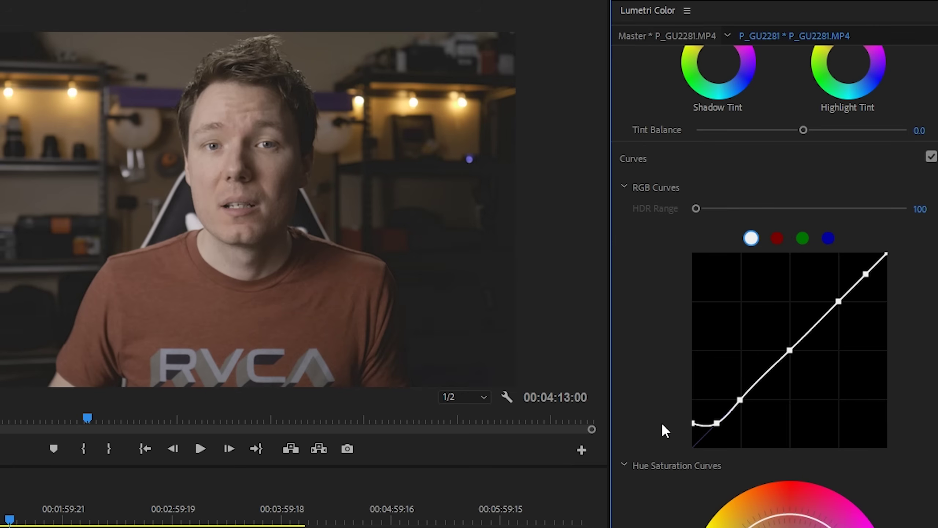
Step: Drop the black point back near the bottom and pull the lower-middle point down into a shadow dip
{"action": "left_click_drag", "start_coordinate": [661, 422], "coordinate": [655, 441]}
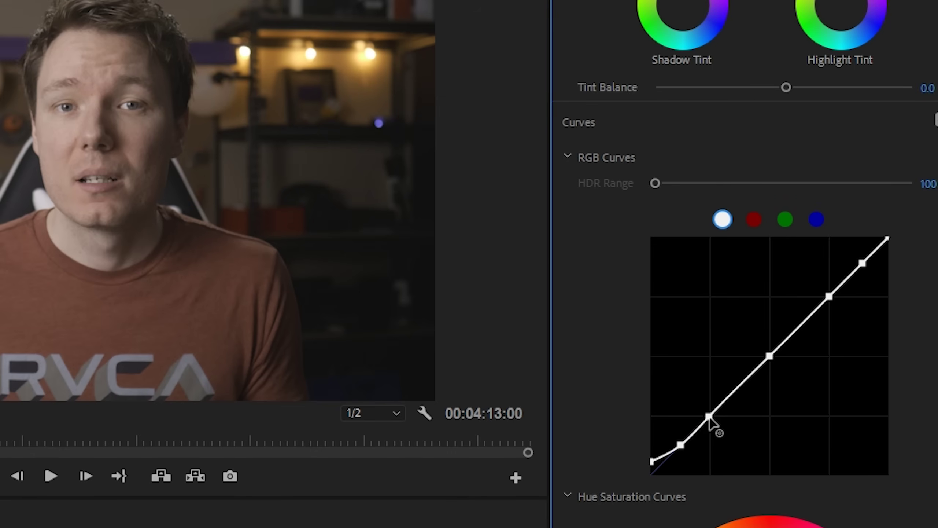
{"action": "left_click_drag", "start_coordinate": [710, 417], "coordinate": [714, 421]}
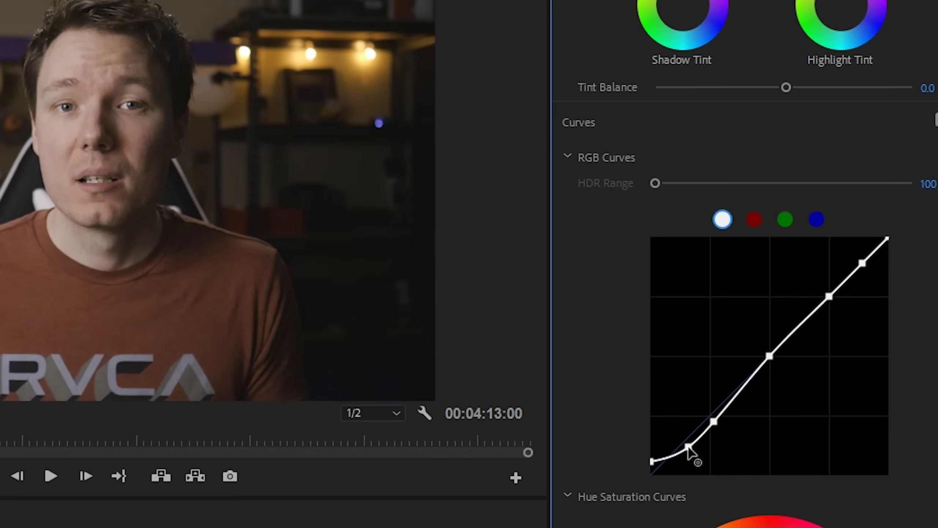
Step: Nudge the lowest curve point slightly up to smooth the shadow dip
{"action": "left_click_drag", "start_coordinate": [688, 448], "coordinate": [687, 445]}
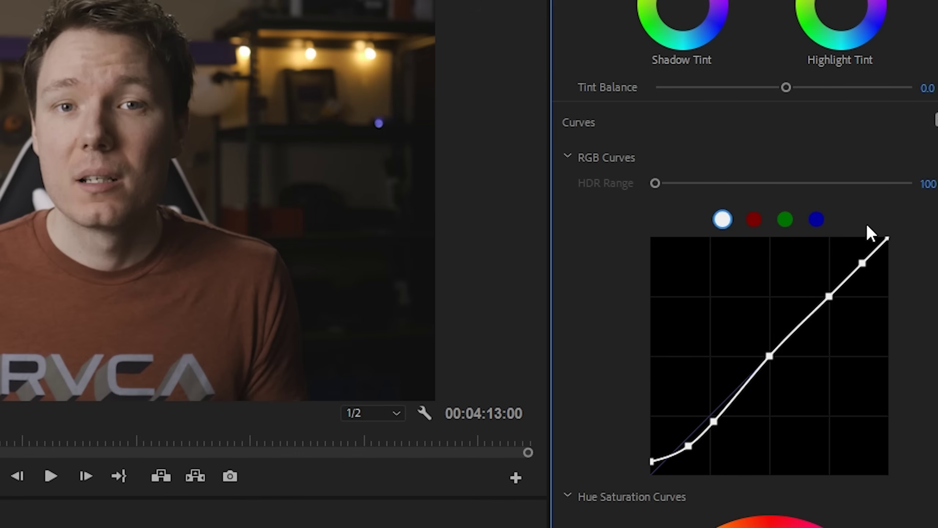
Step: Lower the white point slightly and lift the two upper curve points so highlights bow upward
{"action": "left_click_drag", "start_coordinate": [892, 236], "coordinate": [893, 241]}
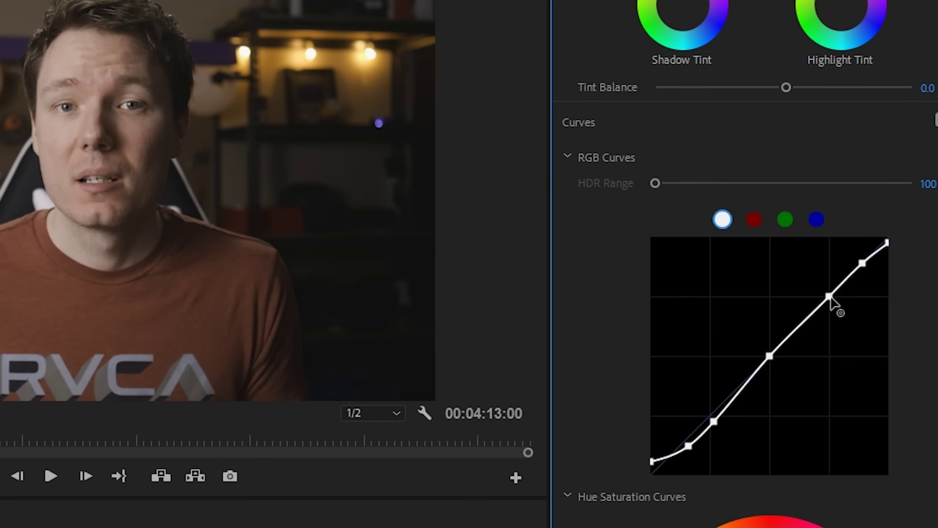
{"action": "left_click_drag", "start_coordinate": [831, 298], "coordinate": [828, 293]}
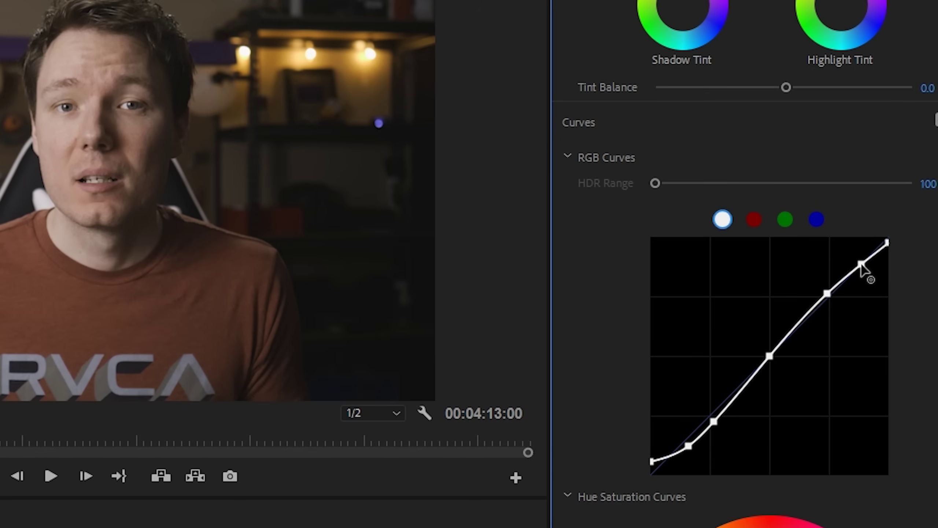
{"action": "left_click_drag", "start_coordinate": [861, 264], "coordinate": [858, 263]}
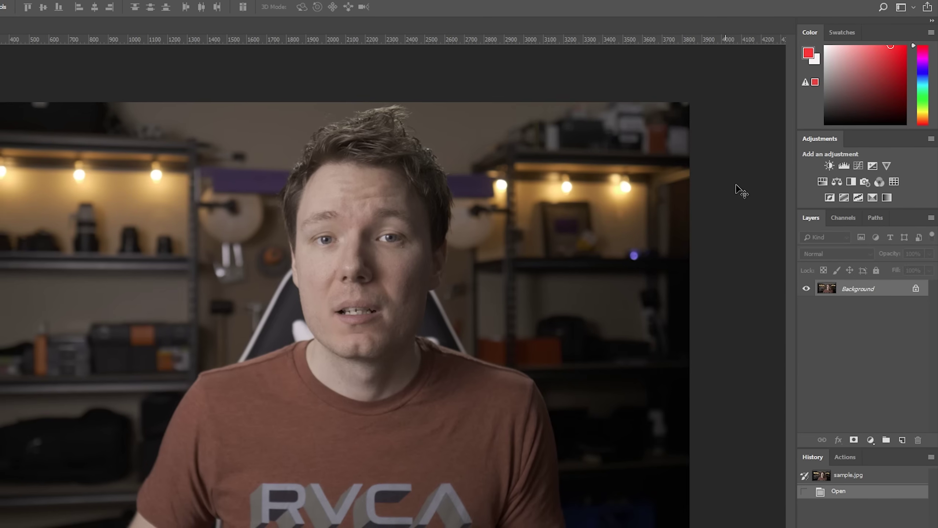
Step: Add a Curves adjustment layer and pin control points along its diagonal from shadows to highlights
{"action": "left_click", "coordinate": [857, 166]}
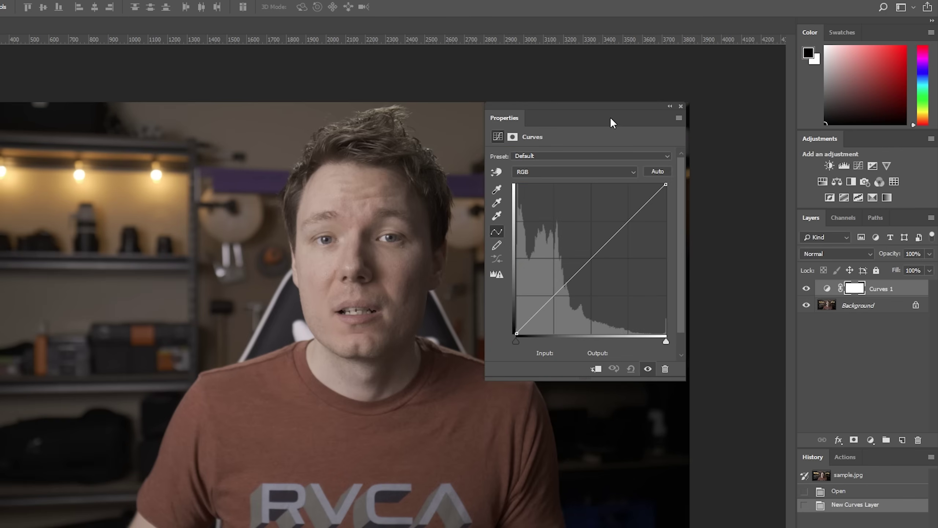
{"action": "left_click_drag", "start_coordinate": [612, 120], "coordinate": [700, 107]}
{"action": "left_click", "coordinate": [638, 284]}
{"action": "left_click", "coordinate": [675, 246]}
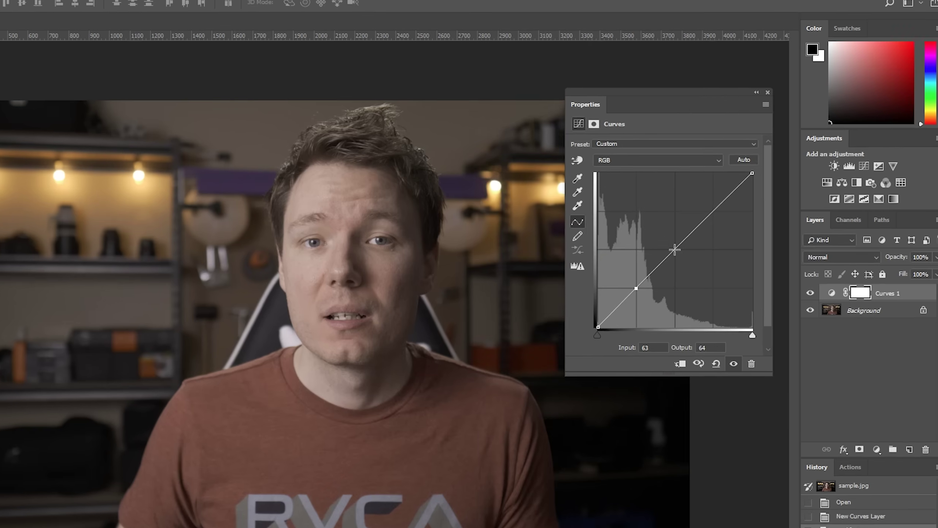
{"action": "left_click", "coordinate": [713, 209]}
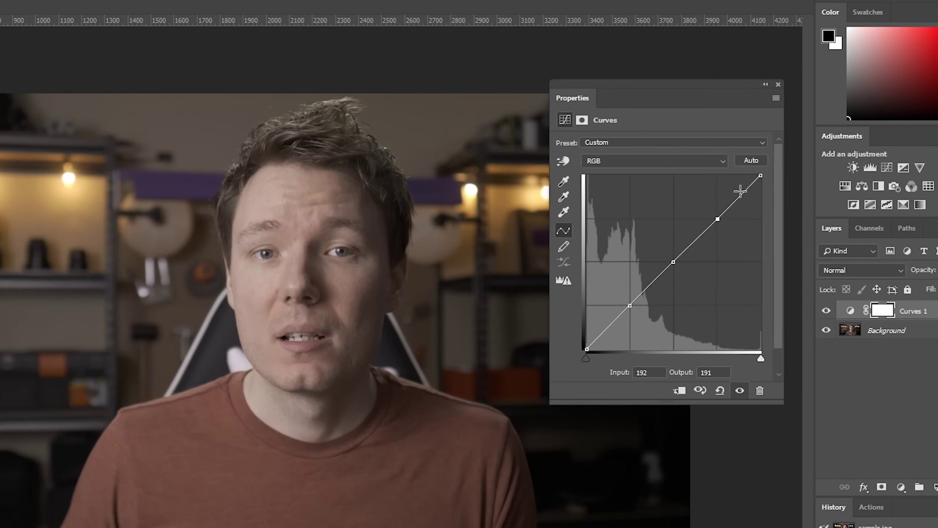
{"action": "left_click", "coordinate": [742, 192]}
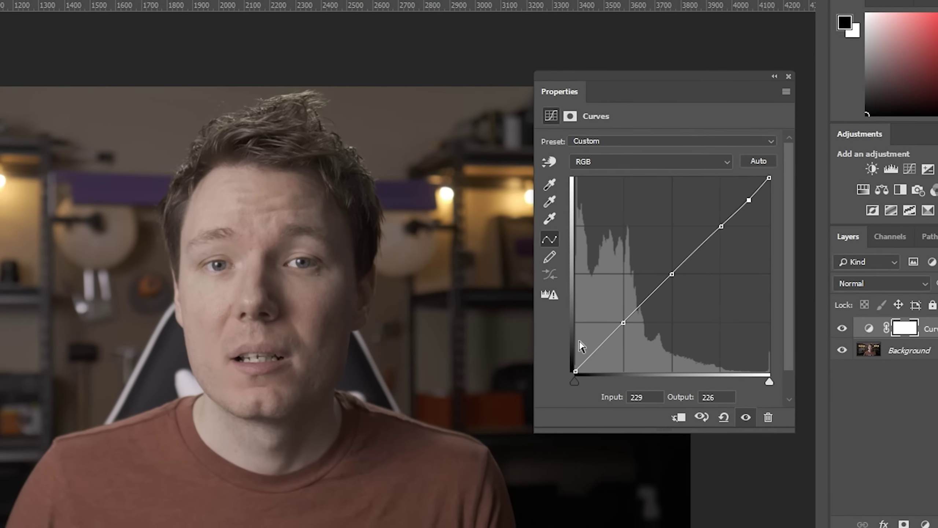
{"action": "left_click", "coordinate": [587, 369]}
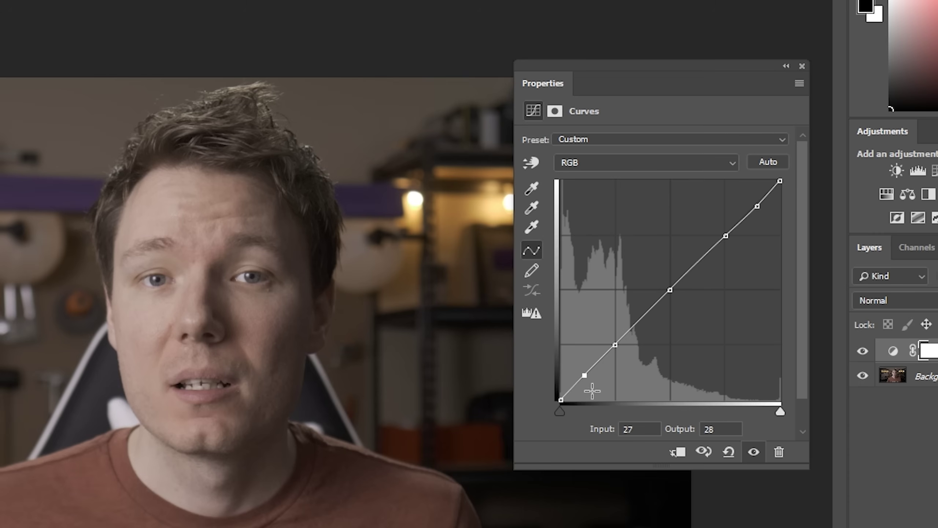
Step: Shape the S-curve: lift the black point, deepen shadows, pull whites down to 249, raise upper-middle point
{"action": "left_click_drag", "start_coordinate": [560, 400], "coordinate": [550, 389]}
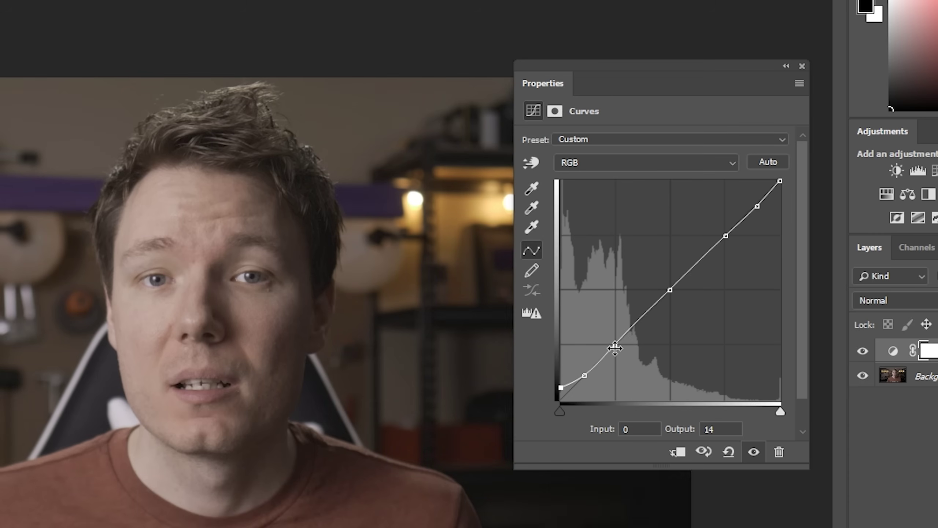
{"action": "left_click_drag", "start_coordinate": [615, 344], "coordinate": [590, 373]}
{"action": "left_click", "coordinate": [588, 375]}
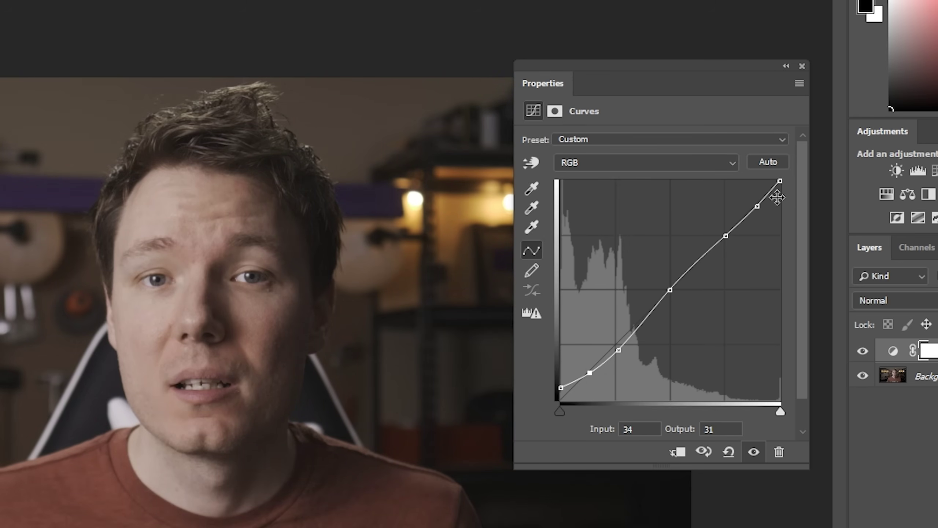
{"action": "left_click_drag", "start_coordinate": [798, 182], "coordinate": [798, 187]}
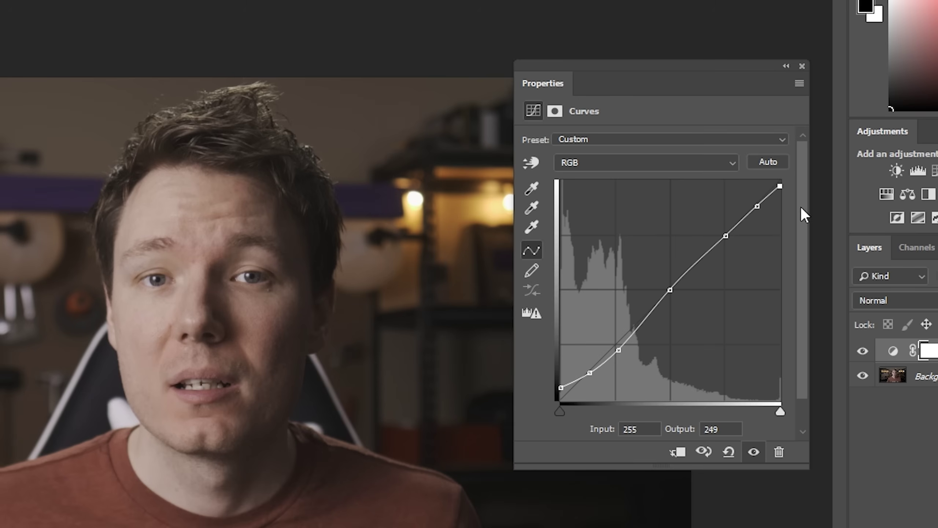
{"action": "left_click_drag", "start_coordinate": [731, 237], "coordinate": [755, 205]}
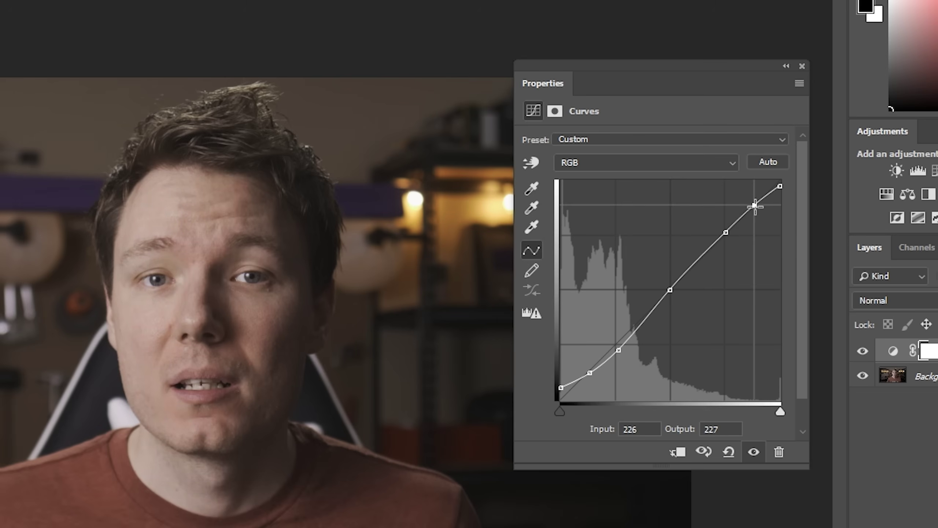
Step: Close the Curves properties and toggle Curves 1 visibility to compare before and after
{"action": "left_click", "coordinate": [801, 66]}
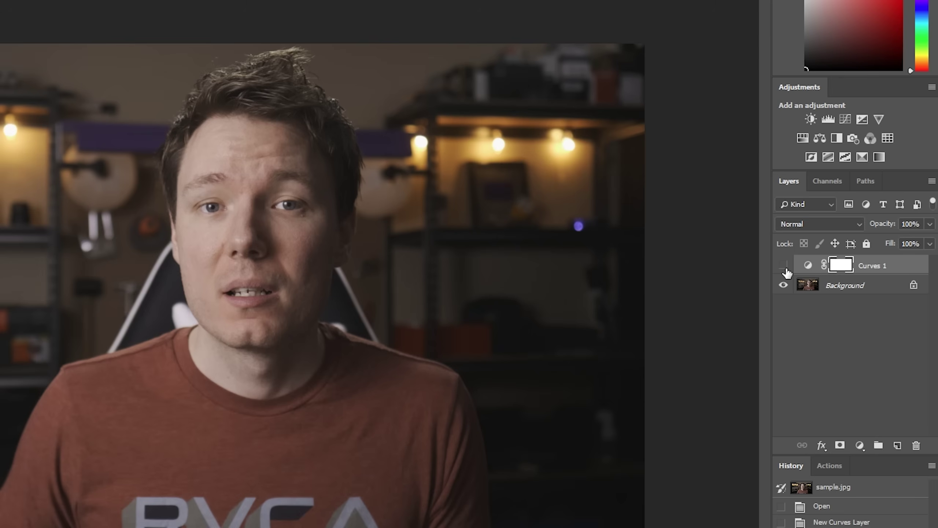
{"action": "left_click", "coordinate": [785, 267]}
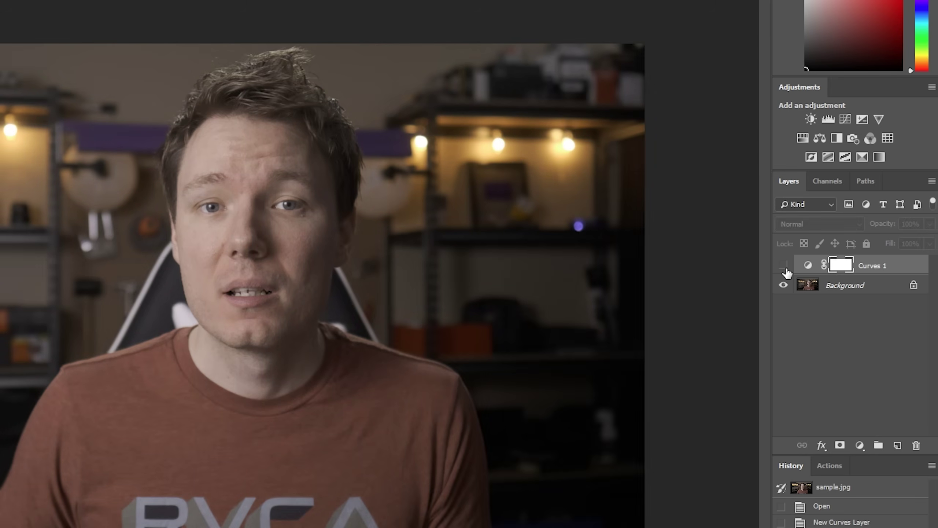
{"action": "left_click", "coordinate": [785, 267]}
{"action": "left_click", "coordinate": [785, 267]}
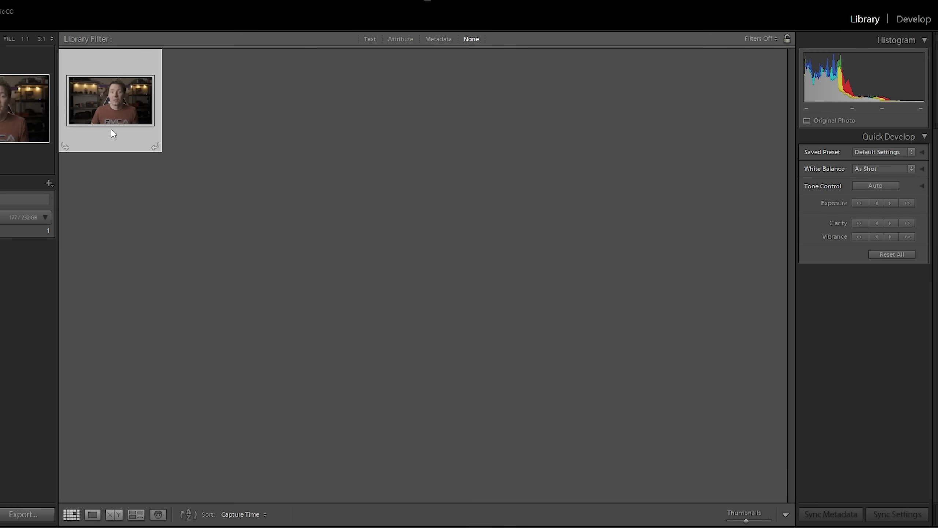
Step: Open the sample photo in Lightroom's Develop module and scroll the right panels toward Tone Curve
{"action": "left_click", "coordinate": [928, 18]}
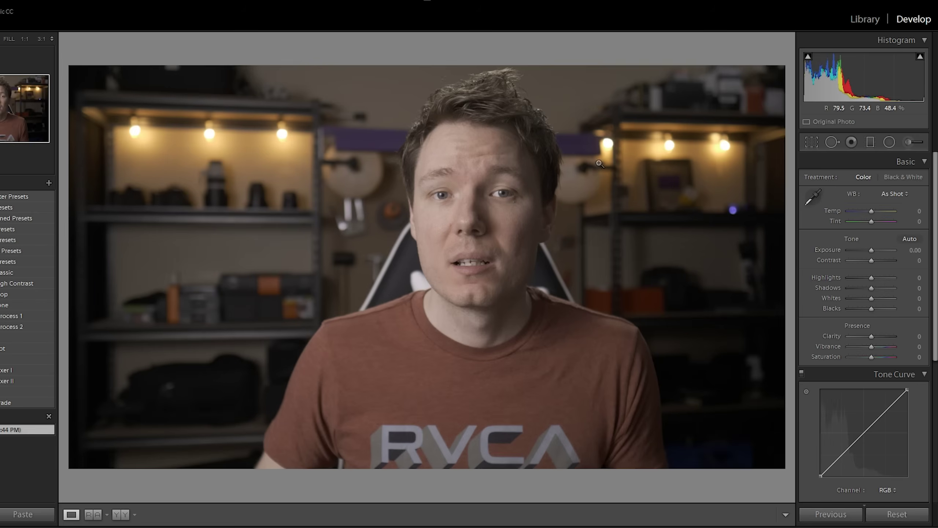
{"action": "left_click_drag", "start_coordinate": [937, 210], "coordinate": [937, 288]}
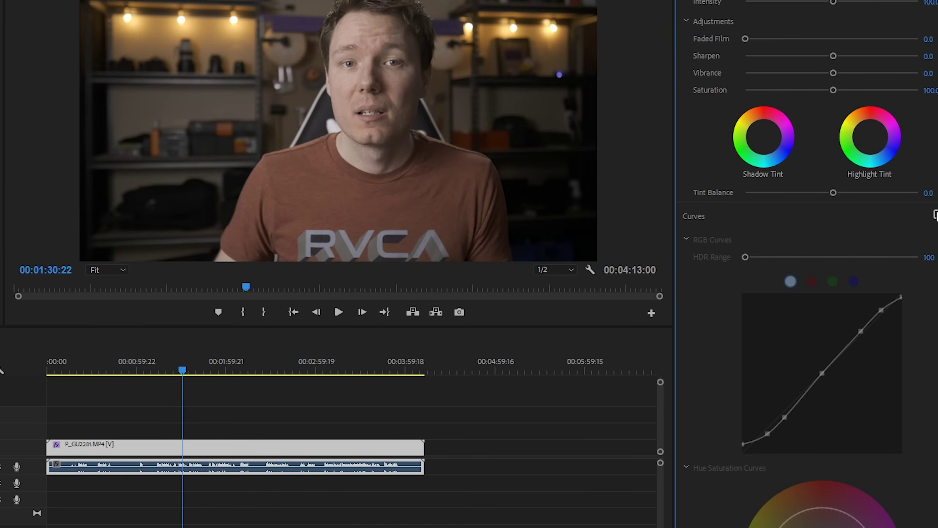
Step: Scroll Lumetri Color up to Basic Correction for the grey-card clip
{"action": "scroll", "coordinate": [813, 296], "scroll_direction": "up", "scroll_amount": 10}
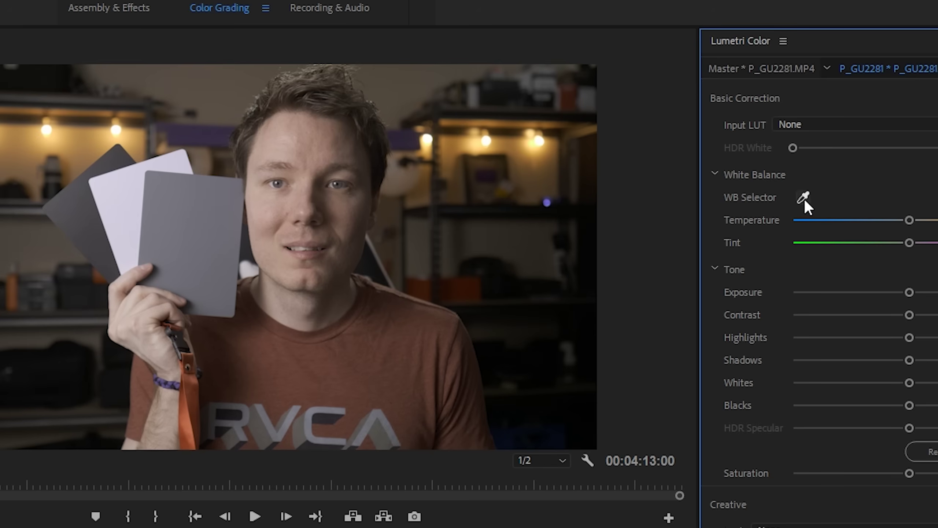
Step: Arm the WB Selector eyedropper to white-balance off the grey card (Temperature 10.9, Tint -9.2)
{"action": "left_click", "coordinate": [804, 198]}
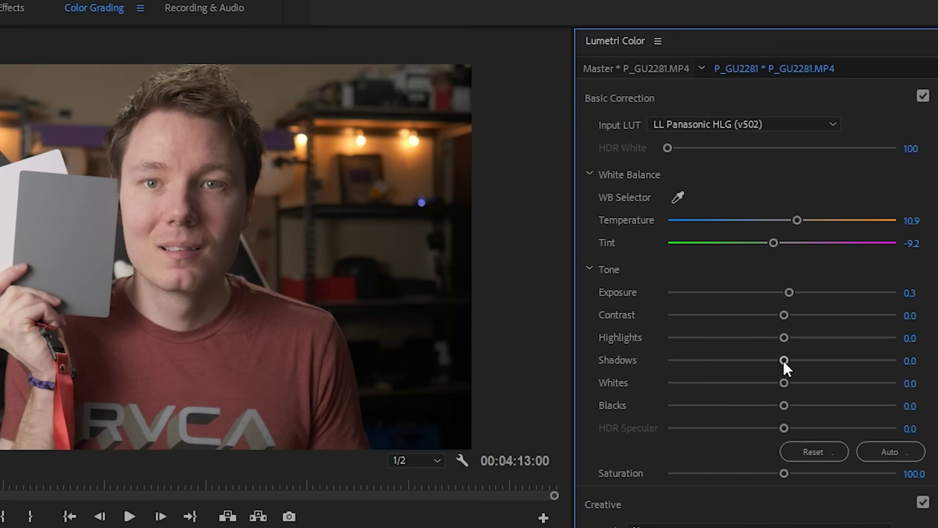
Step: Adjust the Shadows, Blacks and Exposure sliders to Shadows -0.8, Blacks -6.8 and Exposure 0.4
{"action": "left_click_drag", "start_coordinate": [784, 360], "coordinate": [788, 361]}
{"action": "left_click_drag", "start_coordinate": [784, 406], "coordinate": [774, 404]}
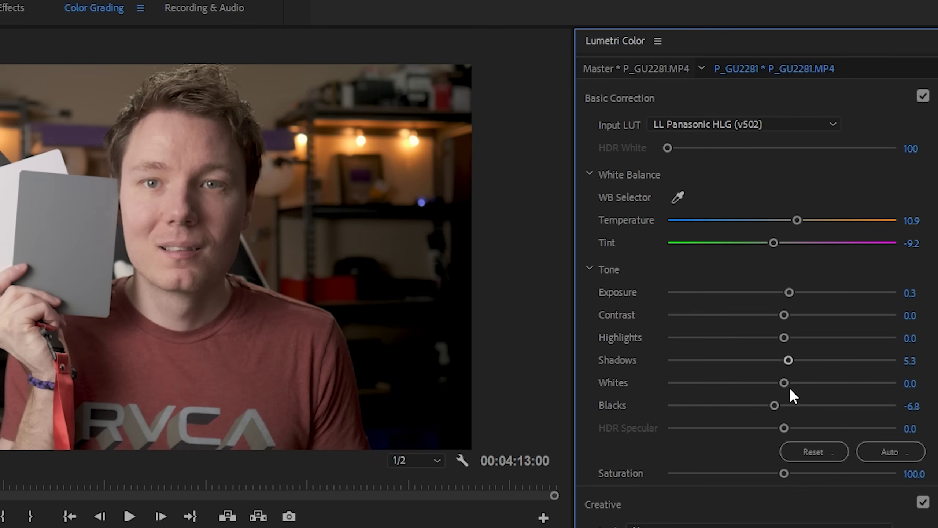
{"action": "left_click_drag", "start_coordinate": [787, 363], "coordinate": [791, 383]}
{"action": "left_click_drag", "start_coordinate": [788, 292], "coordinate": [789, 319]}
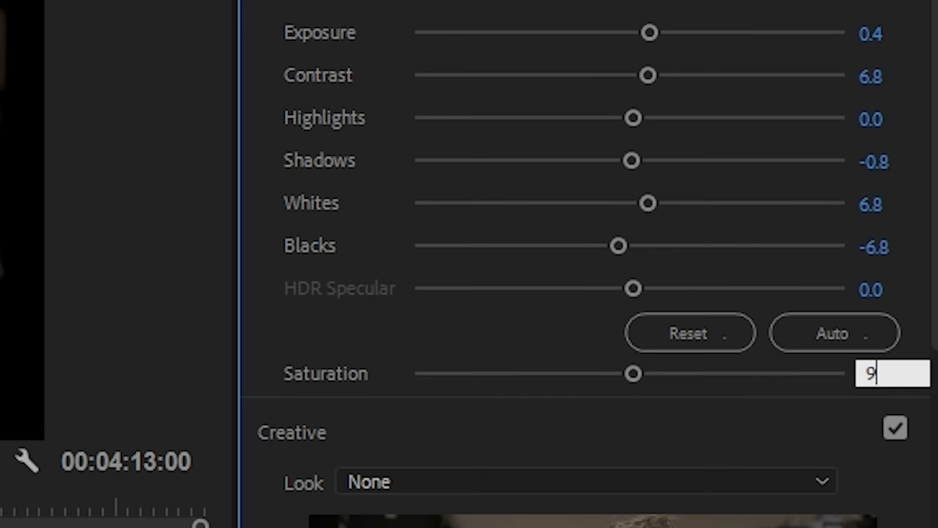
Step: Confirm Saturation 92, enable the RGB Curves correction, then switch Basic Correction off to compare
{"action": "key", "text": "Return"}
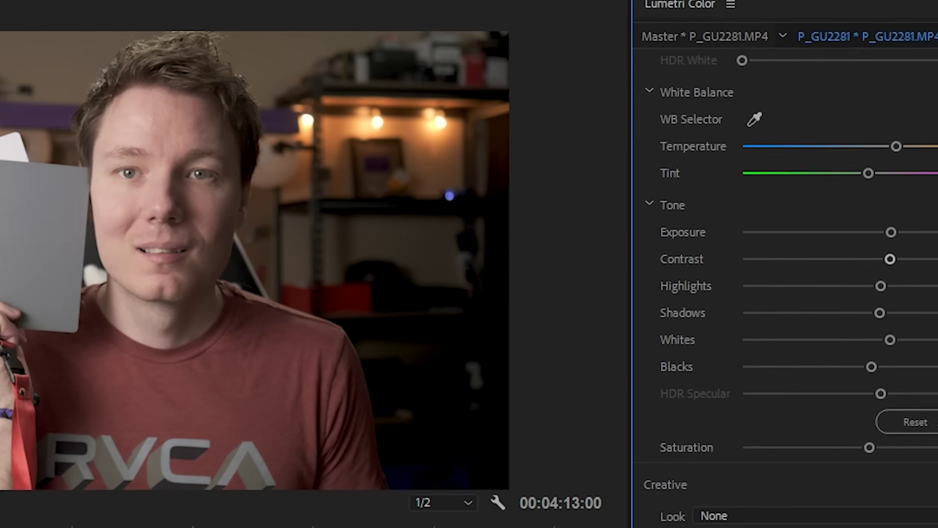
{"action": "scroll", "coordinate": [665, 259], "scroll_direction": "down", "scroll_amount": 5}
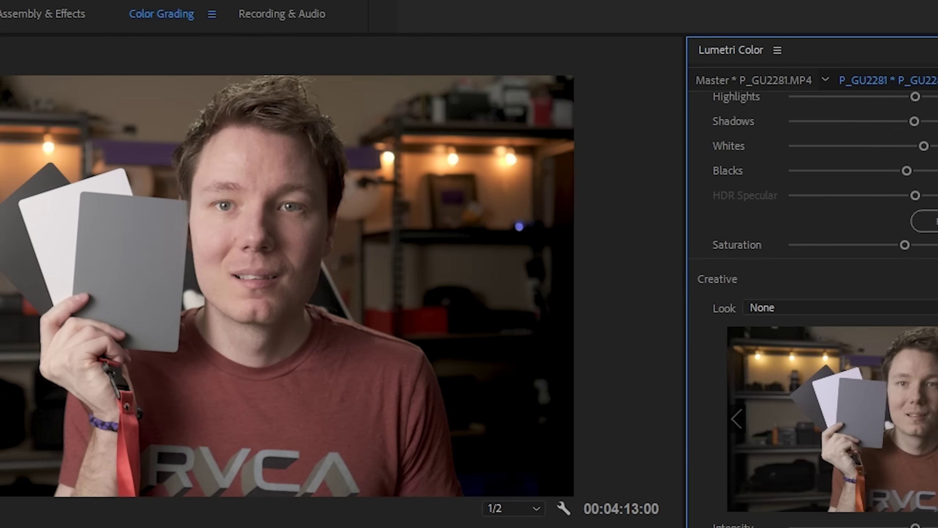
{"action": "scroll", "coordinate": [812, 296], "scroll_direction": "down", "scroll_amount": 10}
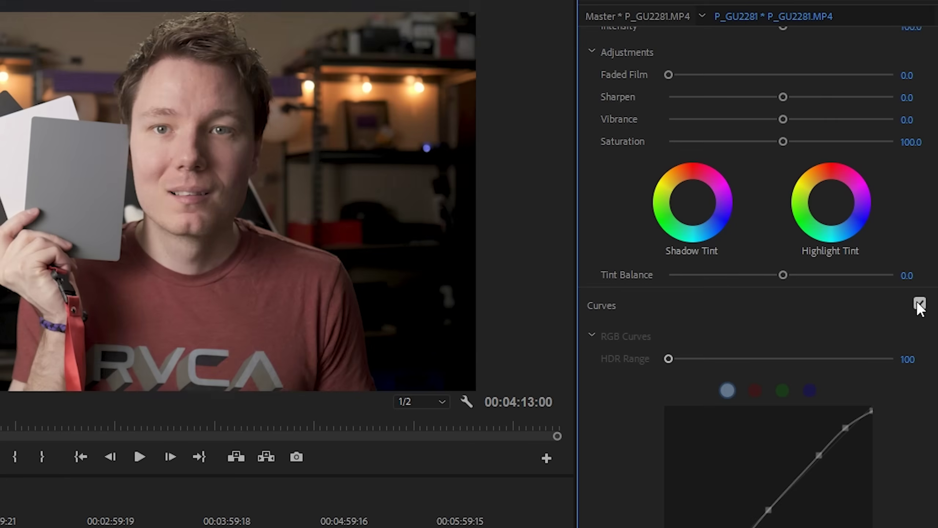
{"action": "left_click", "coordinate": [918, 303]}
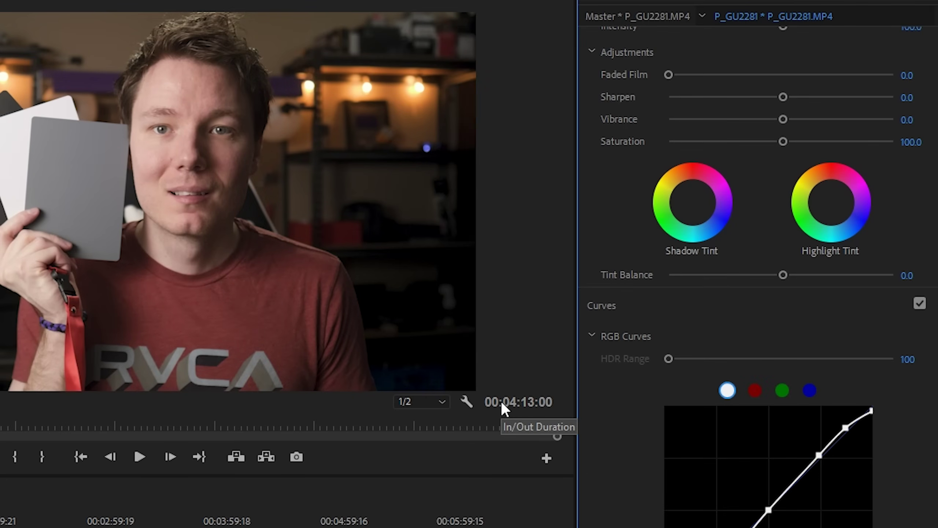
{"action": "scroll", "coordinate": [757, 259], "scroll_direction": "up", "scroll_amount": 10}
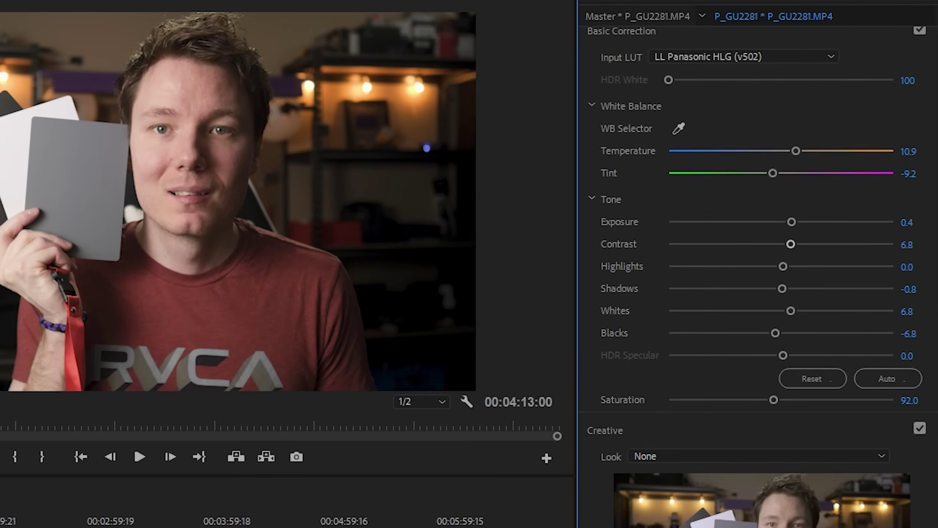
{"action": "left_click", "coordinate": [920, 44]}
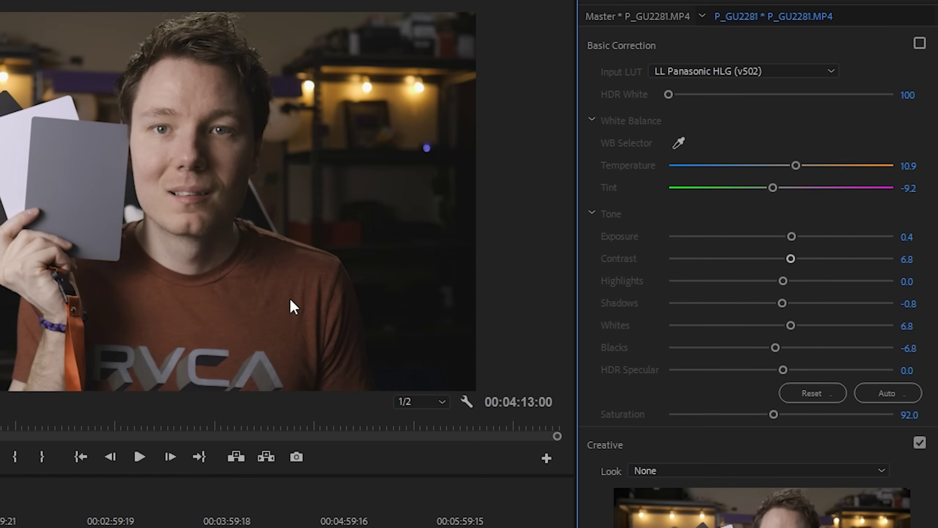
Step: Switch Basic Correction back on after the before/after comparison
{"action": "left_click", "coordinate": [920, 43]}
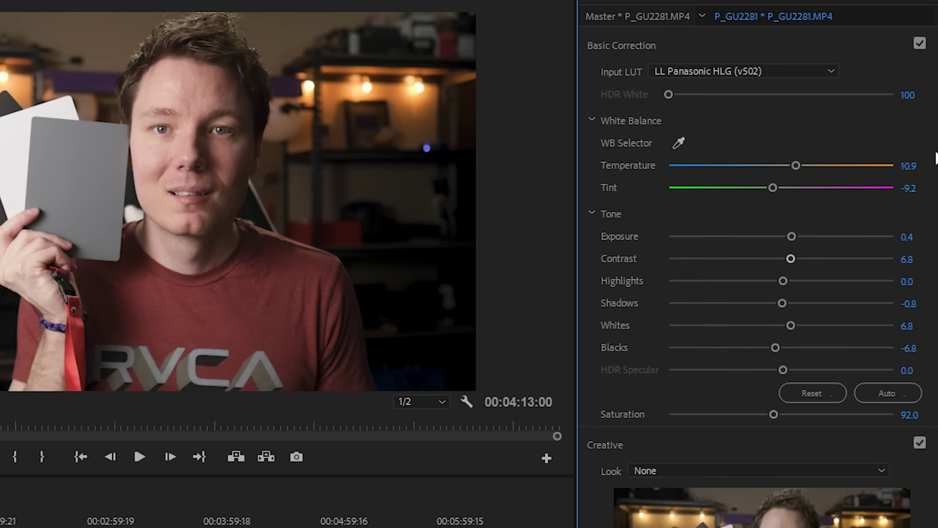
{"action": "scroll", "coordinate": [920, 362], "scroll_direction": "down", "scroll_amount": 10}
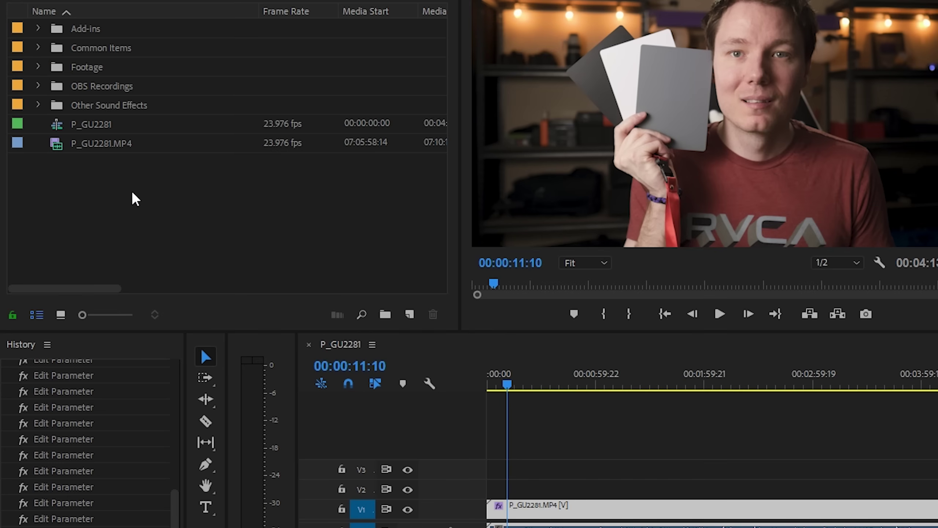
Step: Create a new Adjustment Layer from the Project panel and drag it toward the track above the footage
{"action": "right_click", "coordinate": [108, 180]}
{"action": "left_click", "coordinate": [66, 208]}
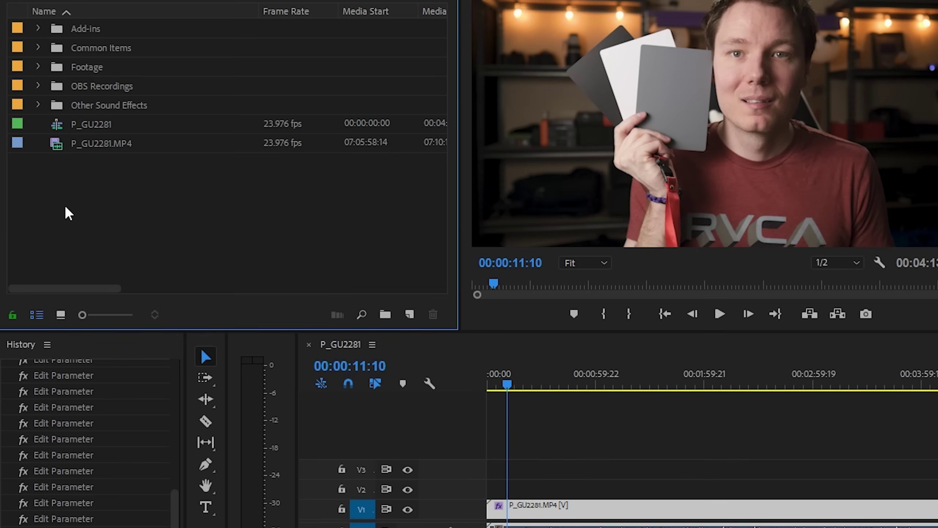
{"action": "right_click", "coordinate": [81, 220]}
{"action": "mouse_move", "coordinate": [150, 278]}
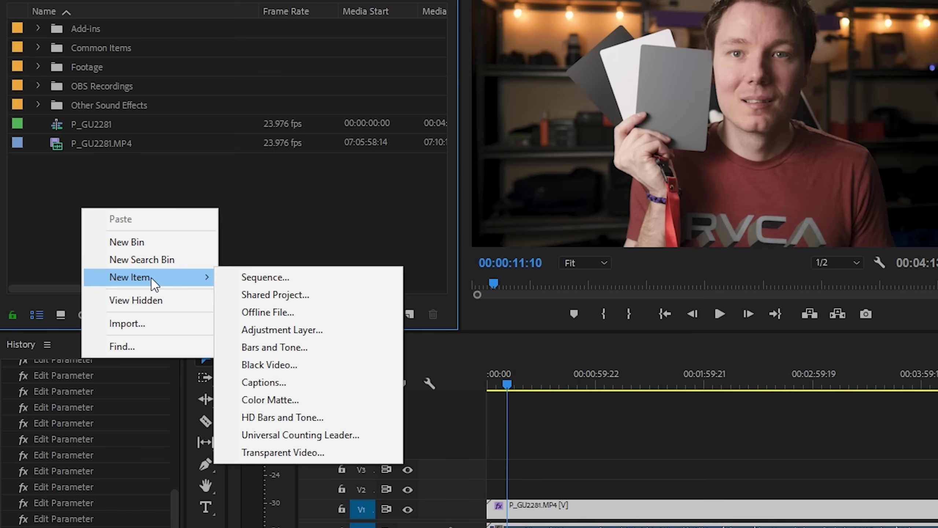
{"action": "left_click", "coordinate": [301, 329]}
{"action": "left_click", "coordinate": [793, 331]}
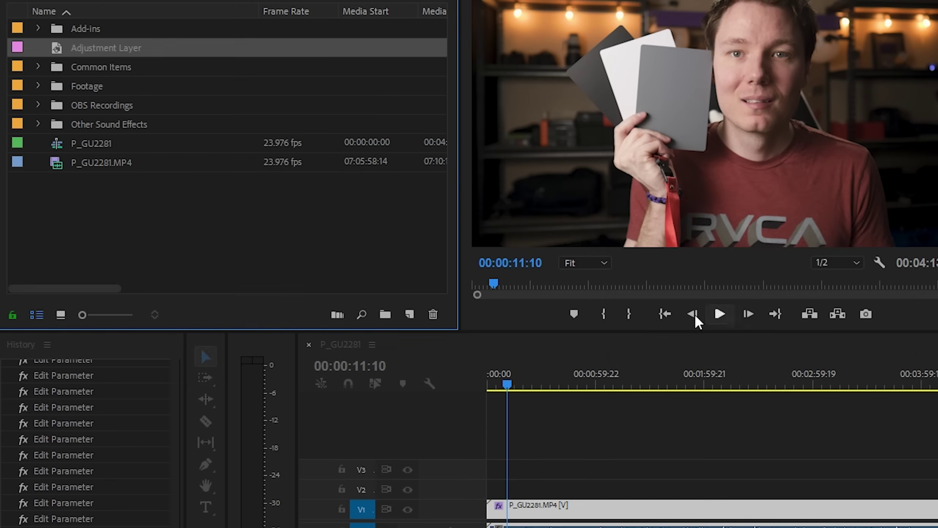
{"action": "left_click_drag", "start_coordinate": [182, 118], "coordinate": [530, 494]}
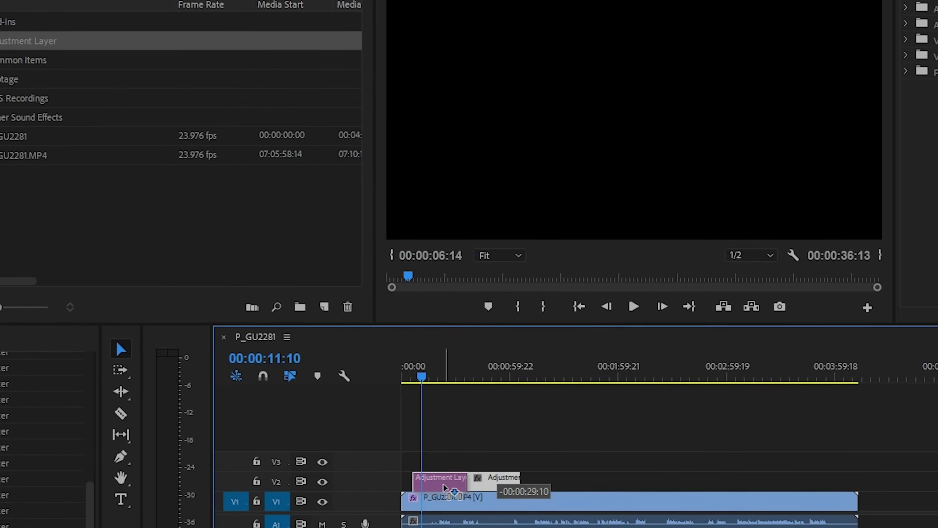
Step: Drop the adjustment layer over the footage on V2, delete Lumetri Color from the P_GU2281.MP4 clip, and select the layer
{"action": "left_click_drag", "start_coordinate": [445, 487], "coordinate": [444, 488]}
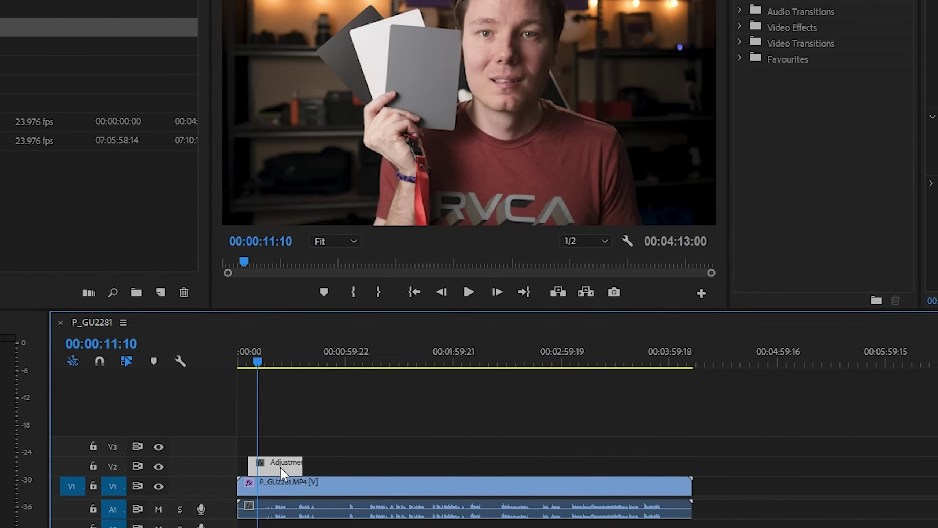
{"action": "left_click", "coordinate": [315, 488]}
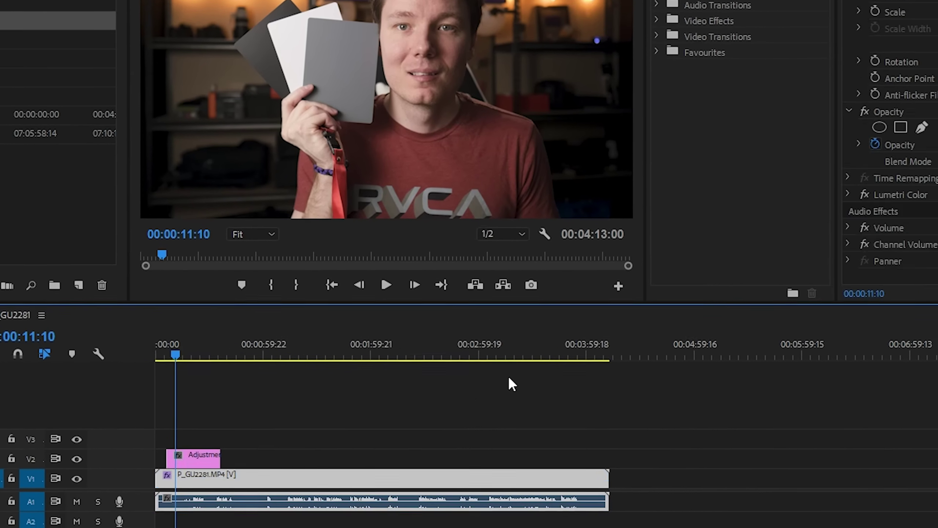
{"action": "left_click", "coordinate": [876, 191]}
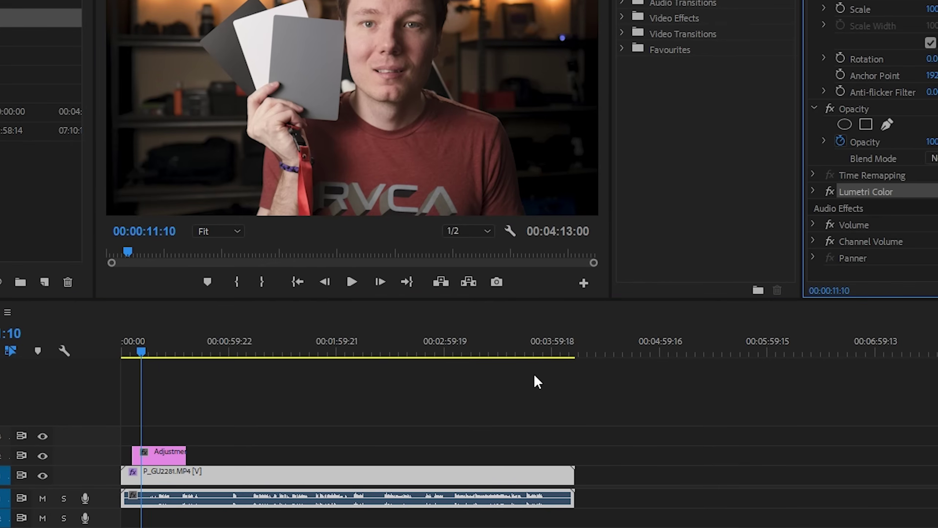
{"action": "left_click", "coordinate": [174, 445]}
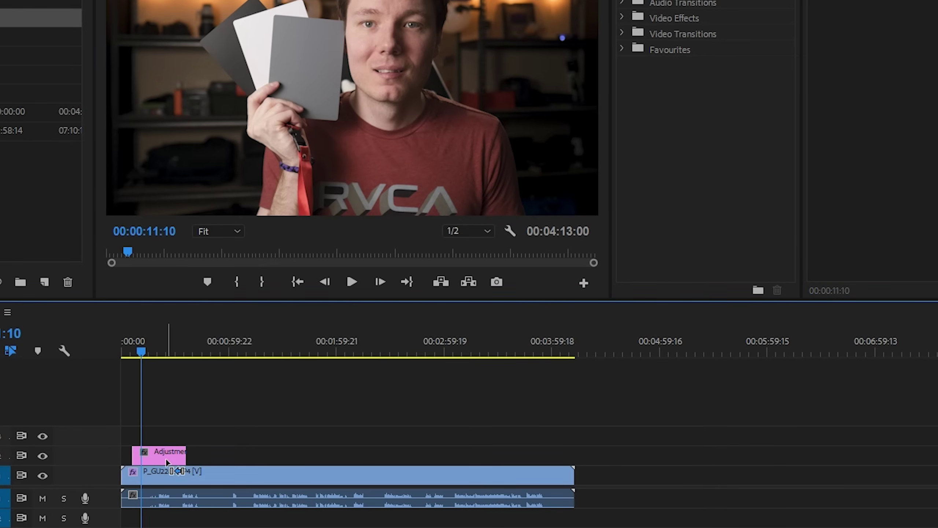
{"action": "left_click", "coordinate": [161, 454]}
{"action": "left_click", "coordinate": [228, 475]}
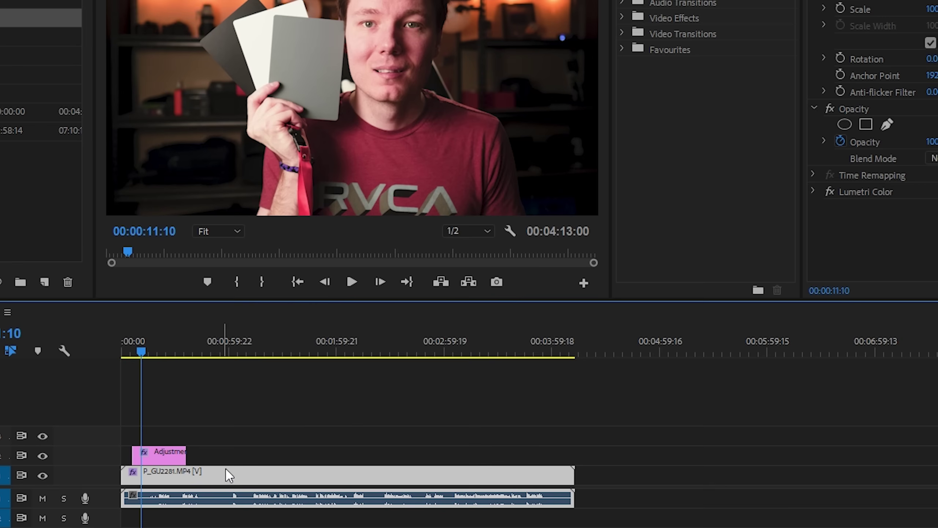
{"action": "left_click", "coordinate": [874, 192]}
{"action": "key", "text": "Delete"}
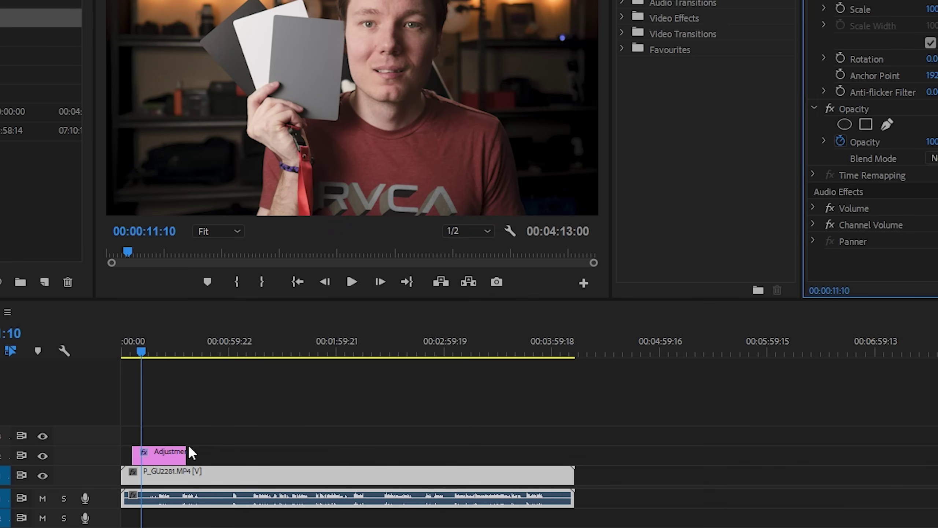
{"action": "left_click", "coordinate": [163, 451]}
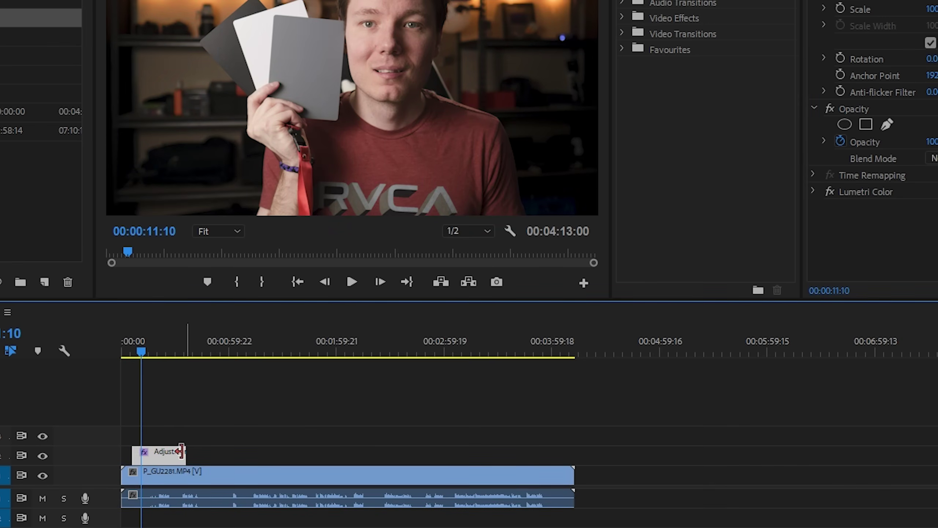
{"action": "left_click", "coordinate": [43, 455]}
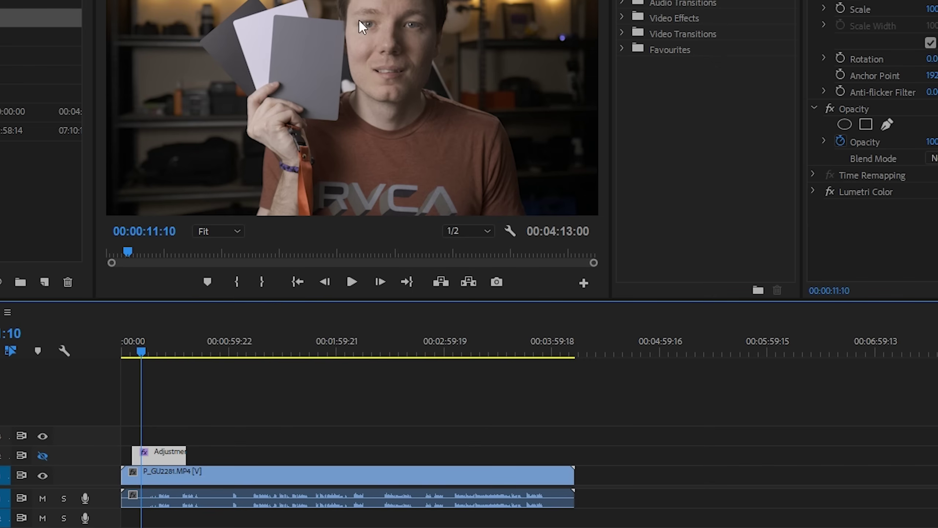
{"action": "left_click", "coordinate": [37, 457]}
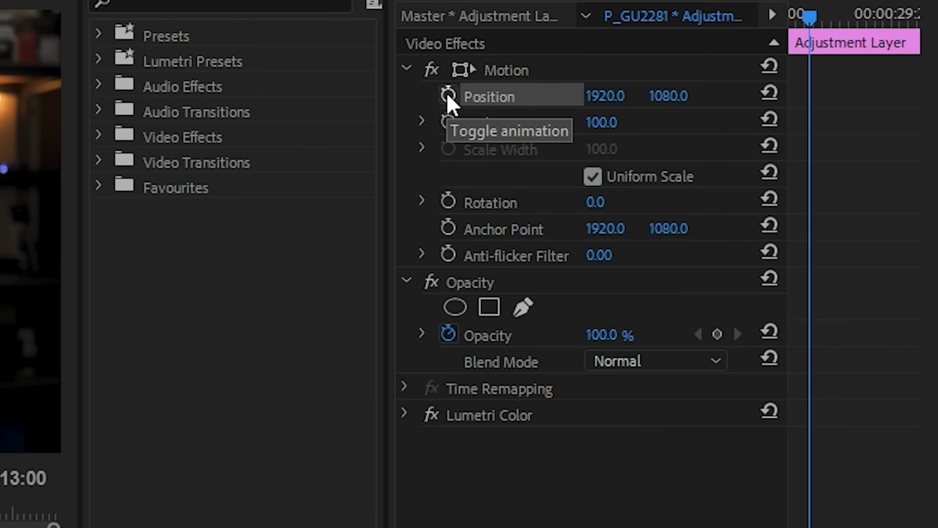
Step: Keyframe the adjustment layer's Position and push X to 5888, off-screen right
{"action": "left_click", "coordinate": [448, 96]}
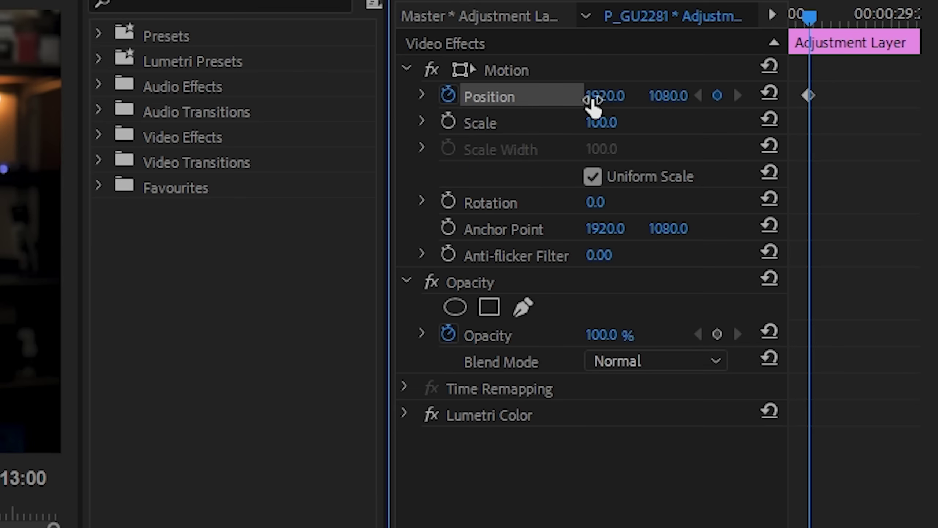
{"action": "left_click_drag", "start_coordinate": [595, 102], "coordinate": [601, 102]}
{"action": "left_click_drag", "start_coordinate": [602, 102], "coordinate": [837, 102]}
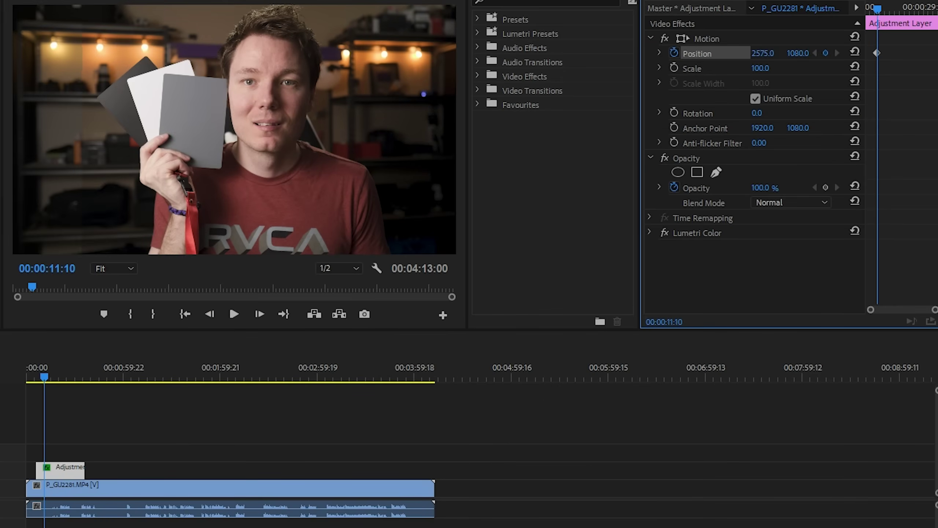
{"action": "left_click_drag", "start_coordinate": [763, 53], "coordinate": [894, 53]}
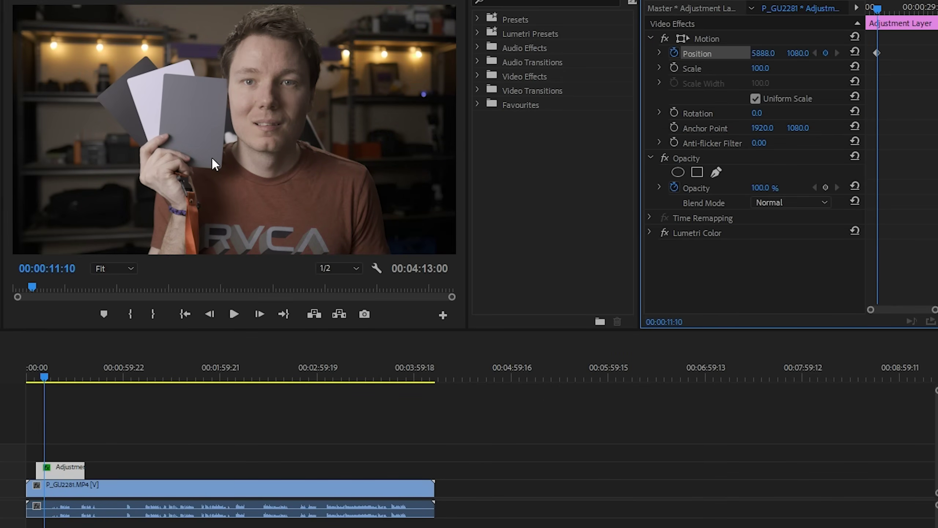
{"action": "left_click", "coordinate": [55, 378]}
Step: Add a Position keyframe back at 1920 at 00:00:20:05, then play the wipe from 00:00:11:00
{"action": "left_click", "coordinate": [59, 377]}
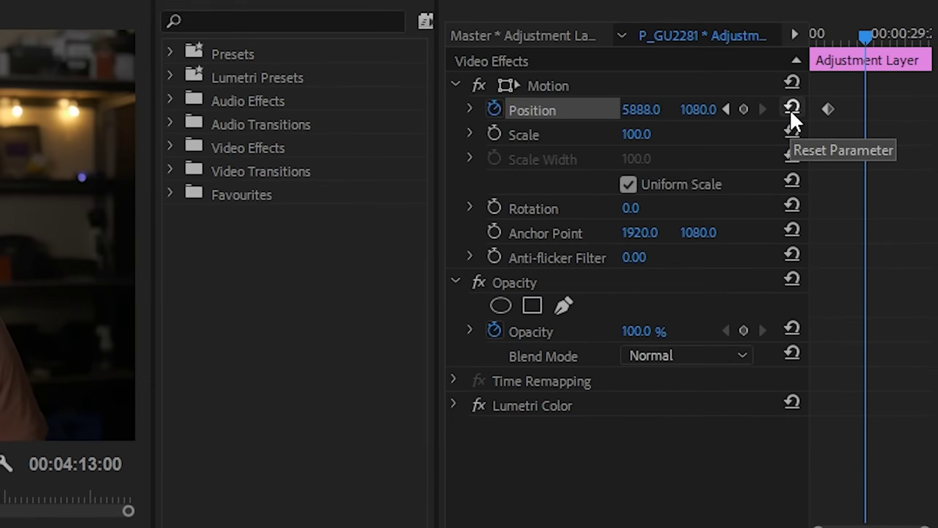
{"action": "left_click", "coordinate": [792, 107]}
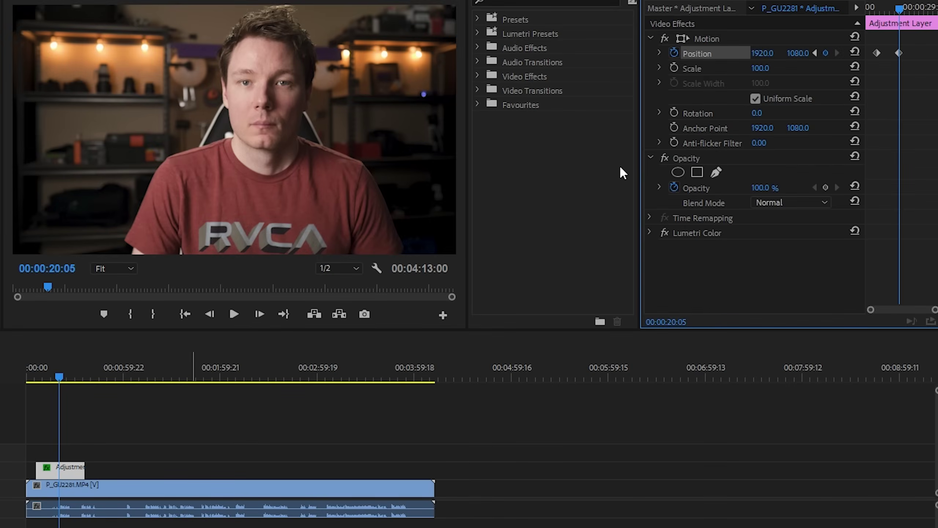
{"action": "left_click", "coordinate": [46, 367]}
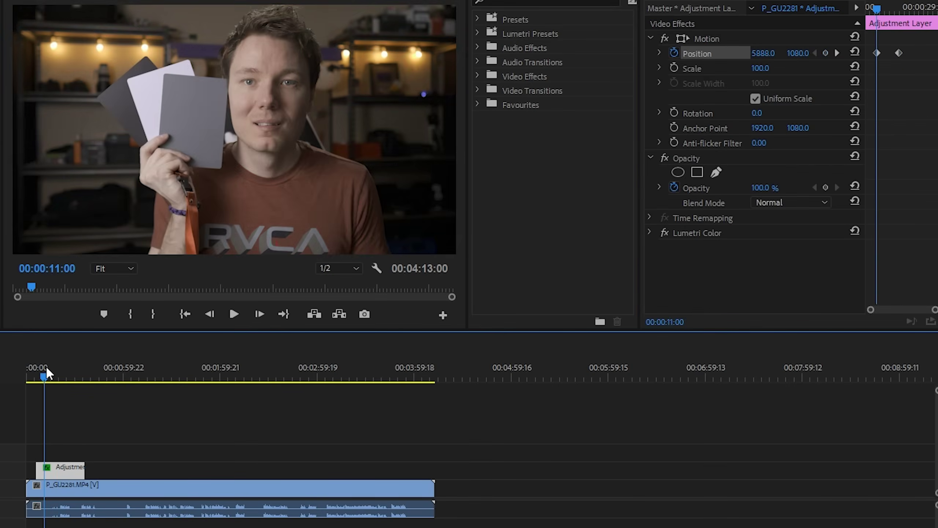
{"action": "key", "text": "space"}
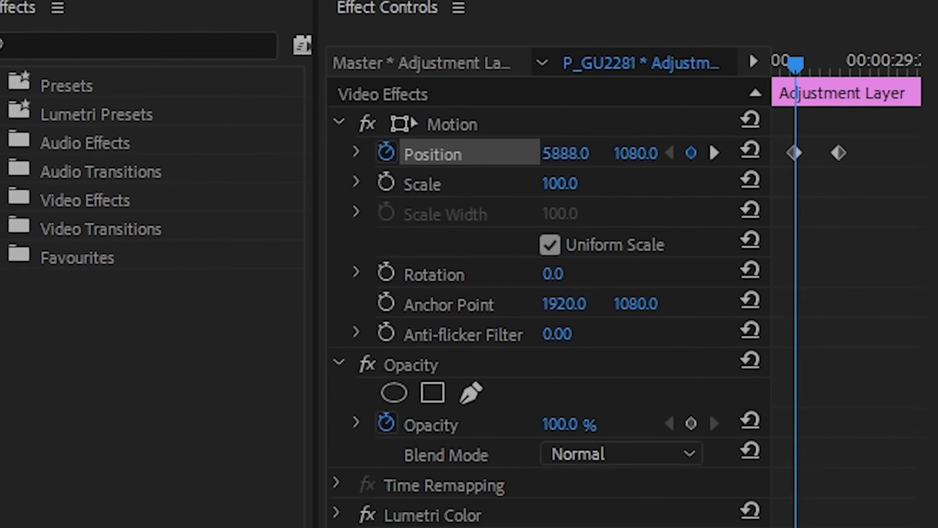
{"action": "left_click", "coordinate": [839, 152]}
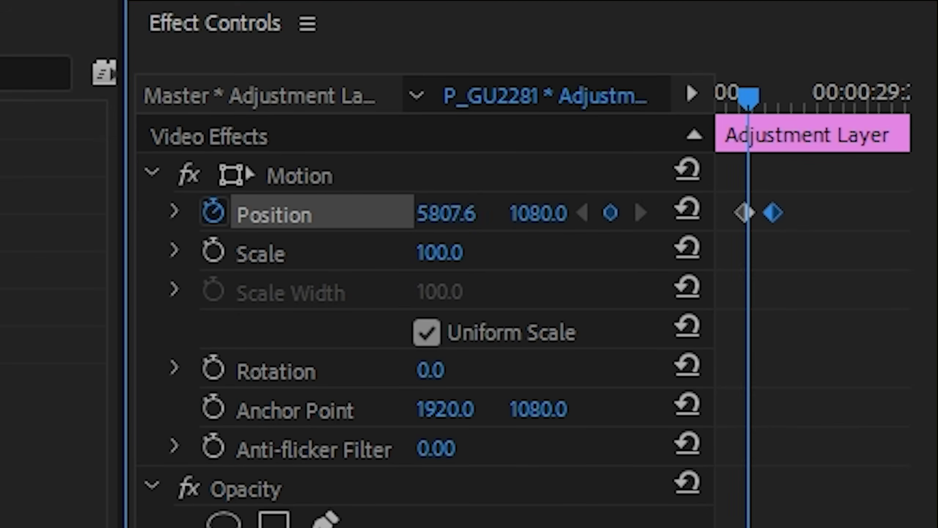